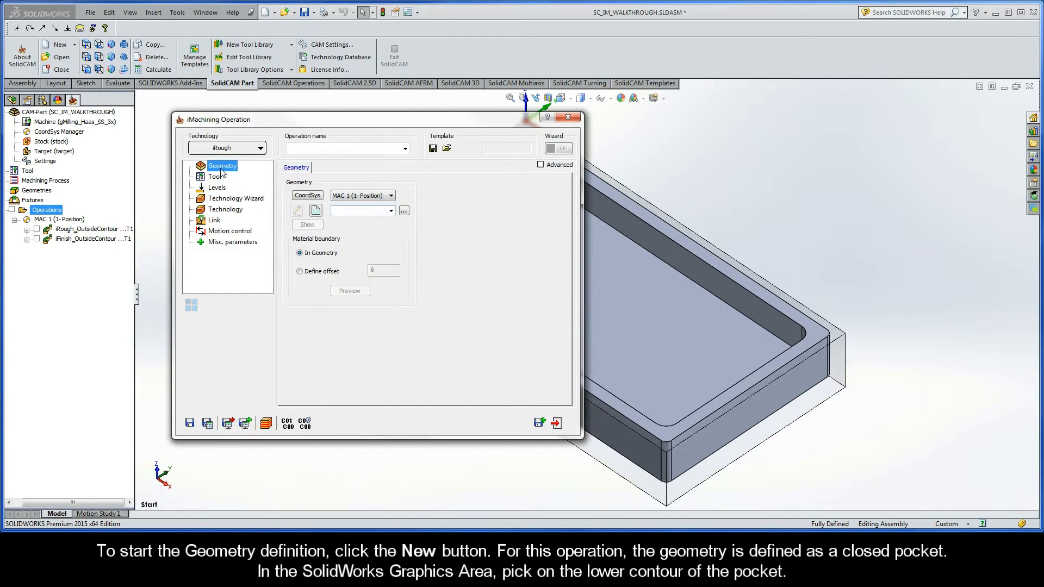
Define a new machining geometry as a closed chain along the pocket's lower contour, using Auto-constant Z.
left_click(315, 212)
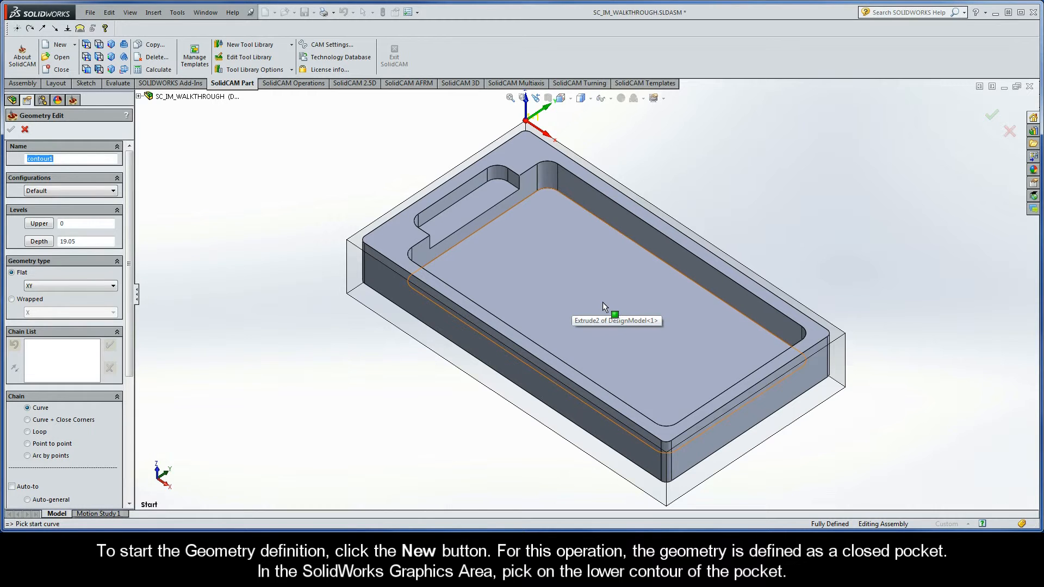
left_click(762, 325)
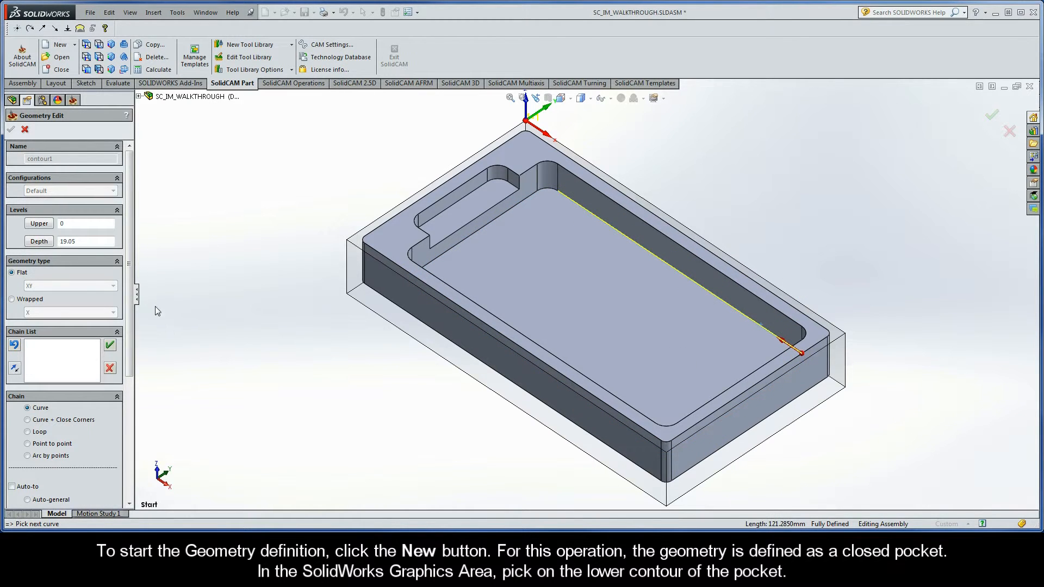
left_click_drag(129, 273, 129, 352)
left_click(28, 389)
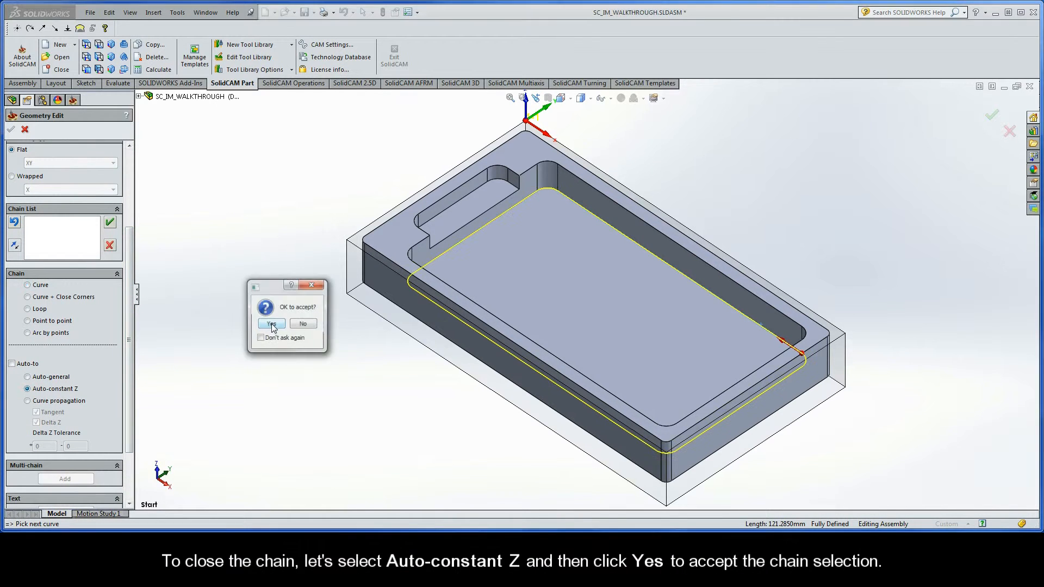
left_click(269, 324)
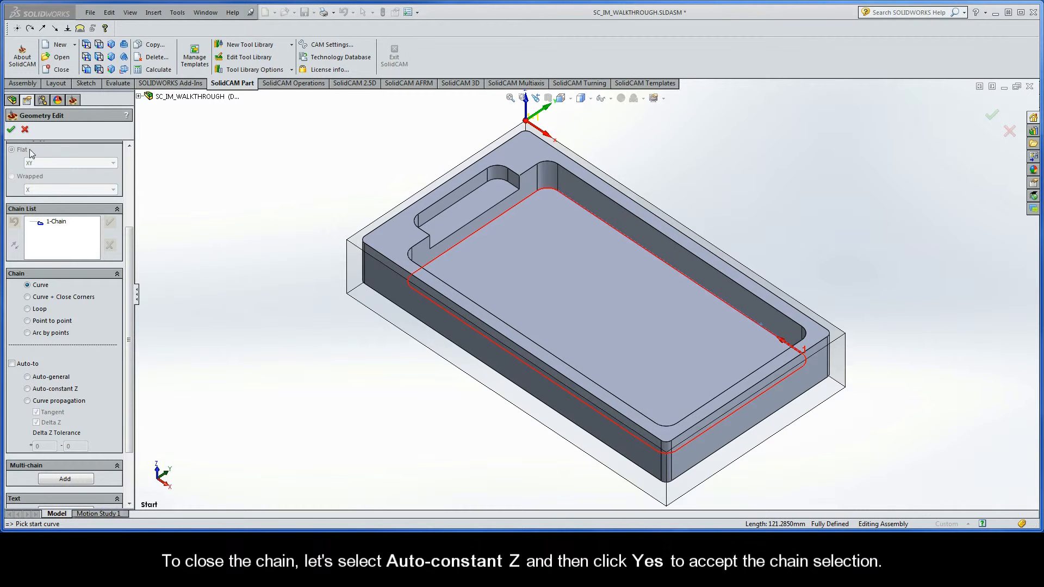
left_click(10, 132)
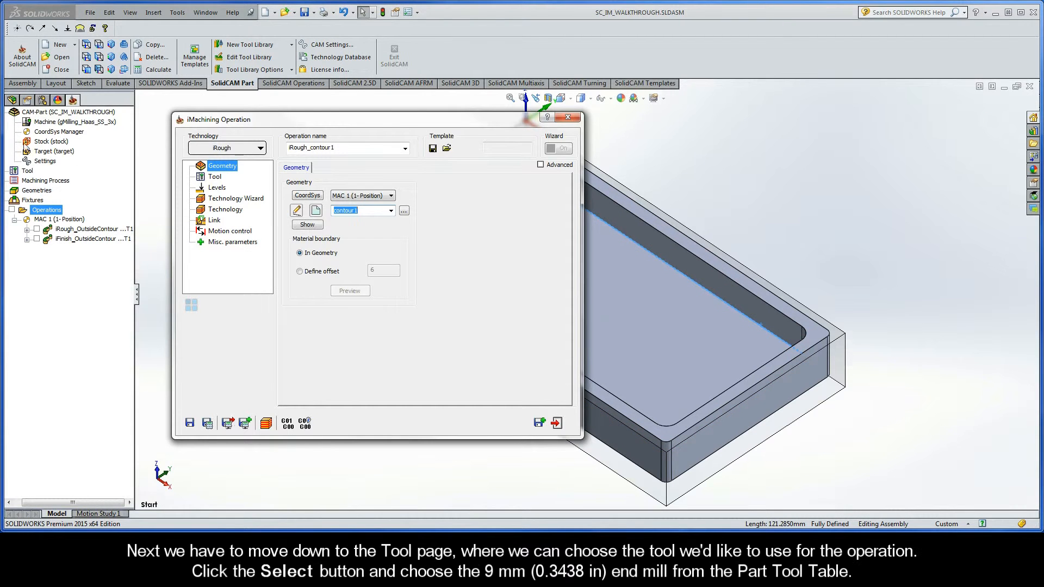
Assign the 9 mm end mill from the part tool table to the roughing operation.
left_click(215, 179)
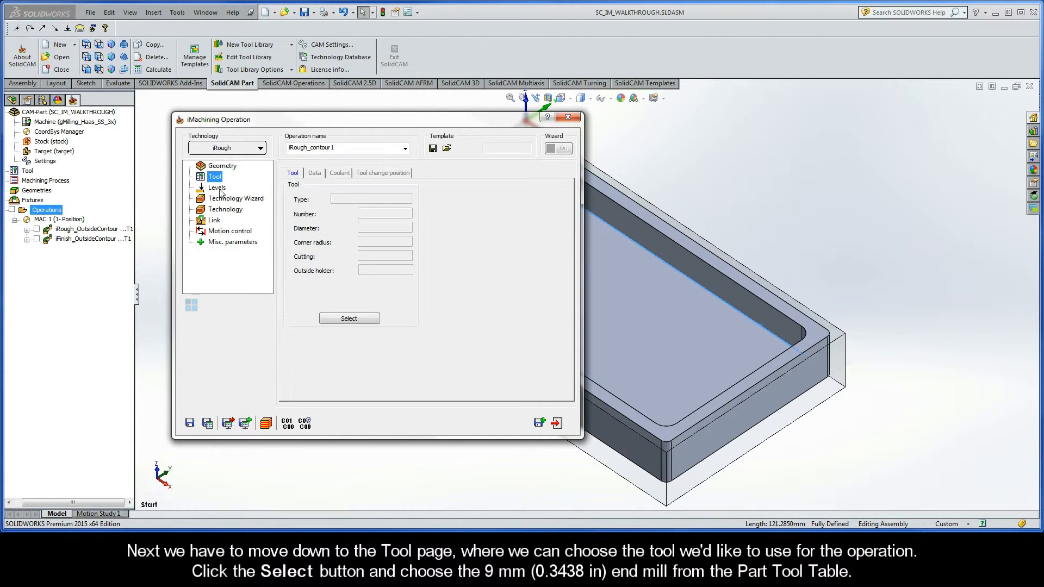
left_click(349, 319)
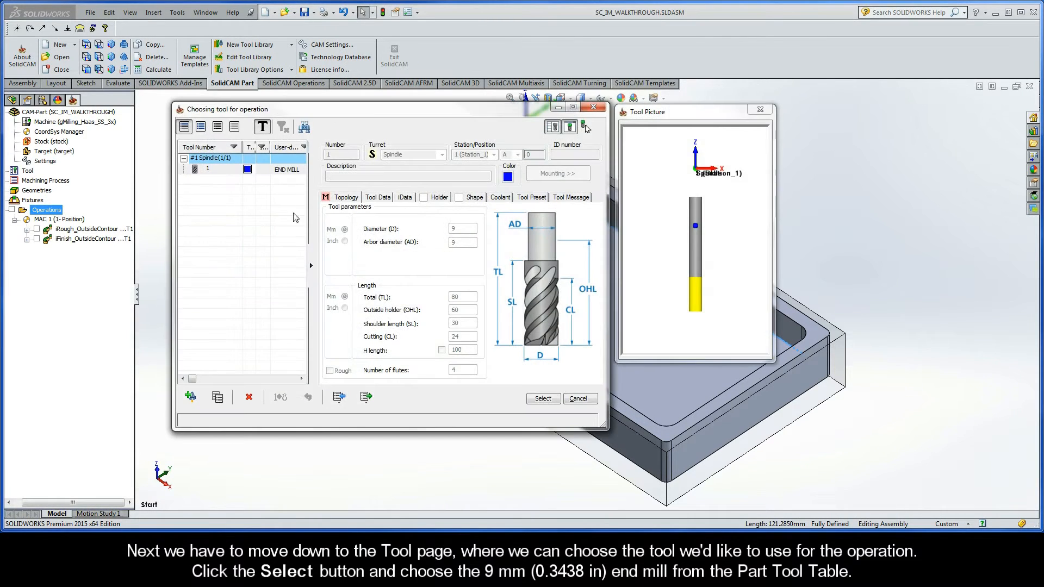
left_click(269, 171)
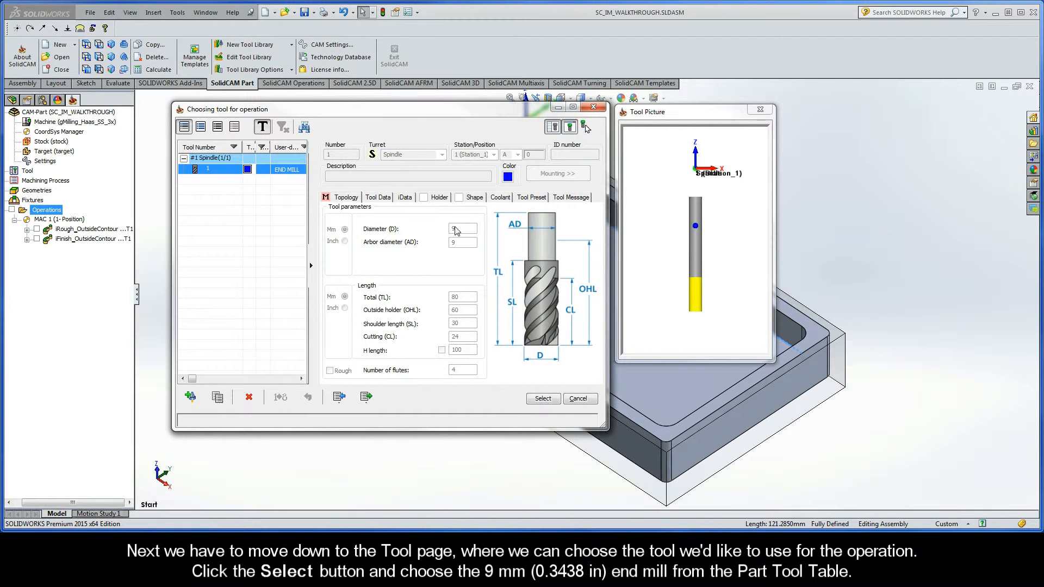
left_click(543, 399)
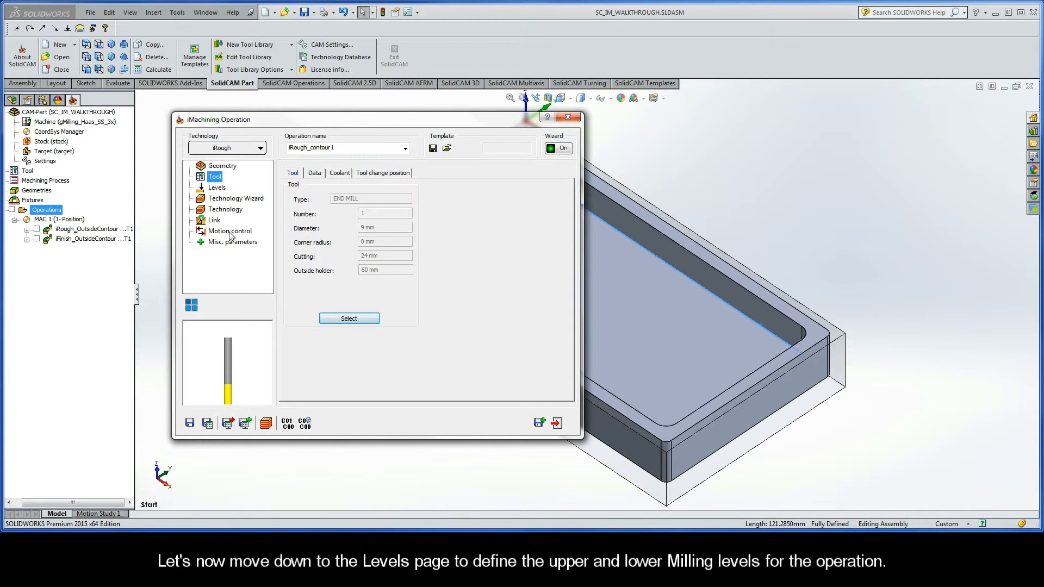
Define the upper level from the stock model's top face and the pocket depth from the closed pocket's floor face.
left_click(217, 188)
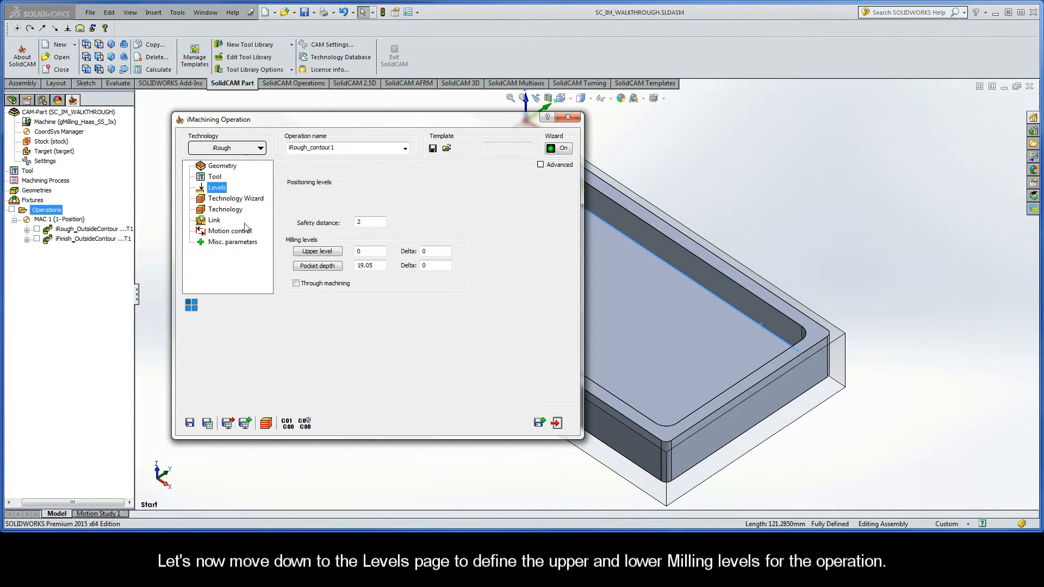
left_click(317, 252)
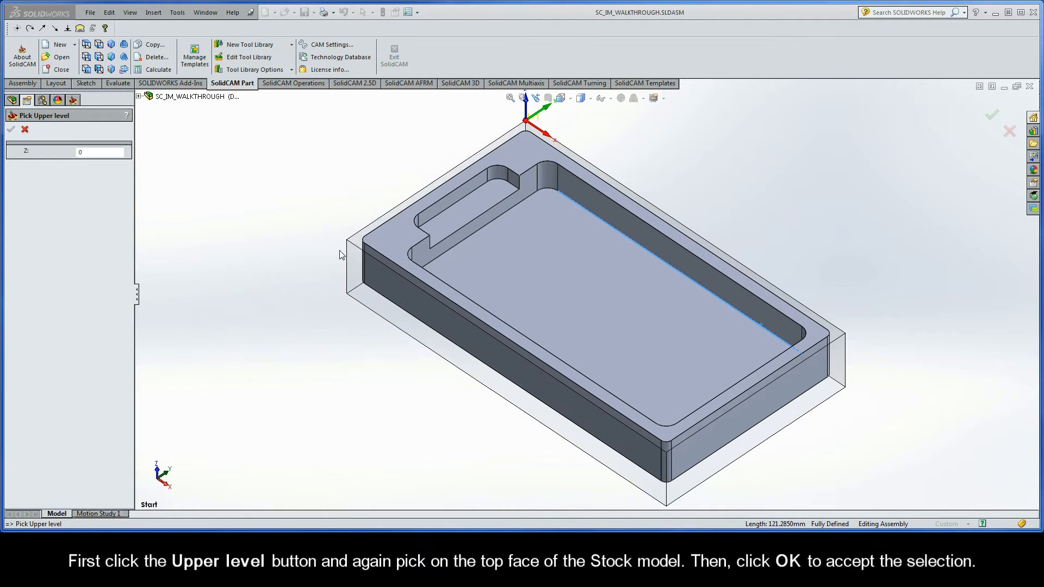
left_click(356, 239)
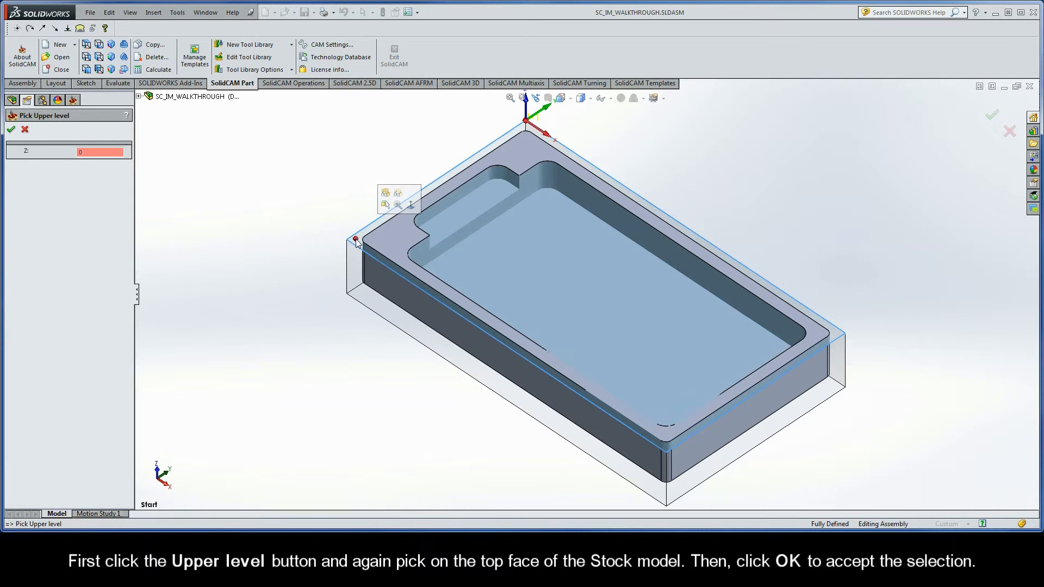
left_click(11, 131)
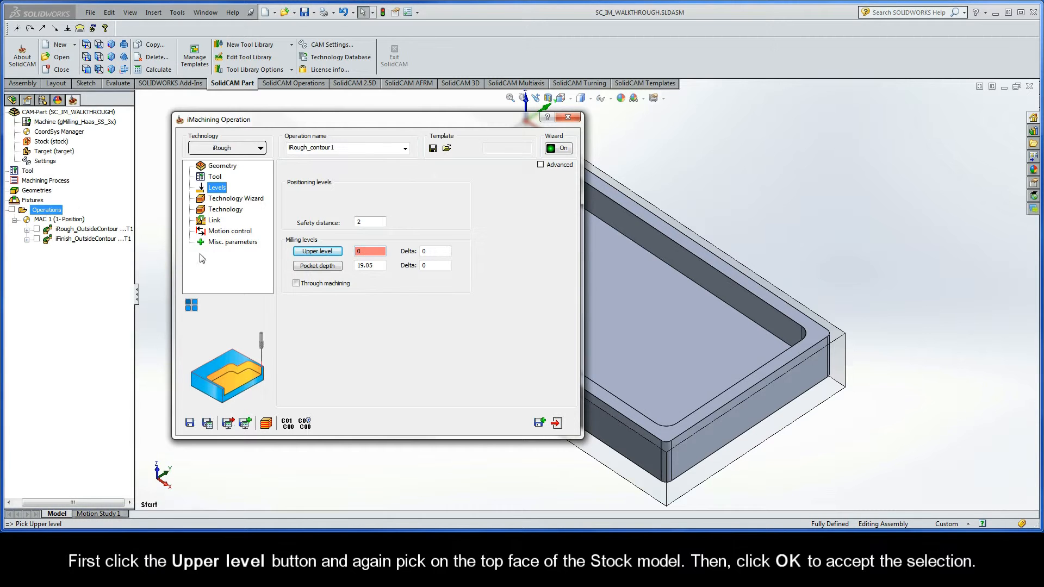
left_click(317, 266)
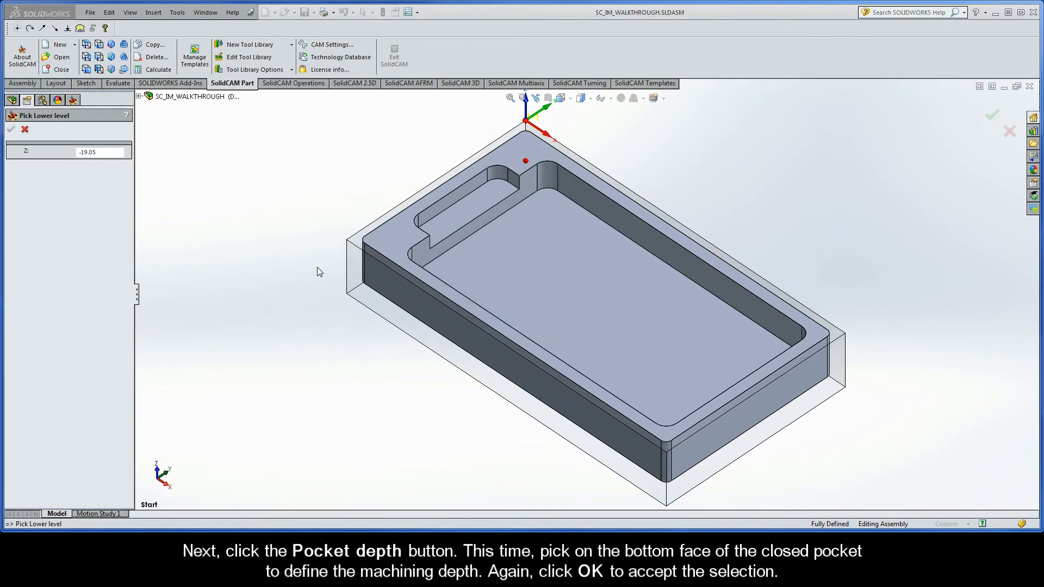
left_click(510, 265)
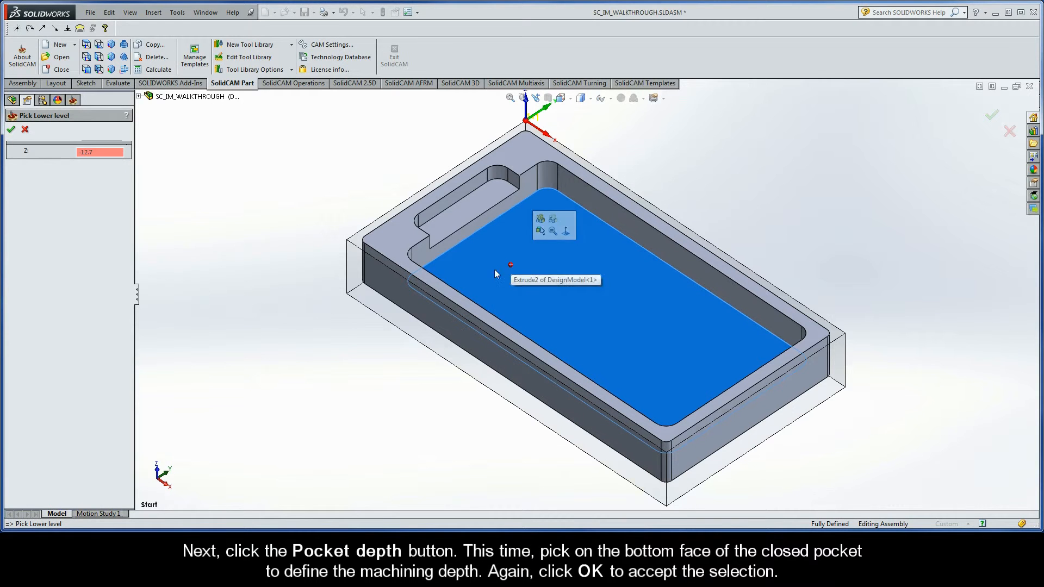
left_click(11, 130)
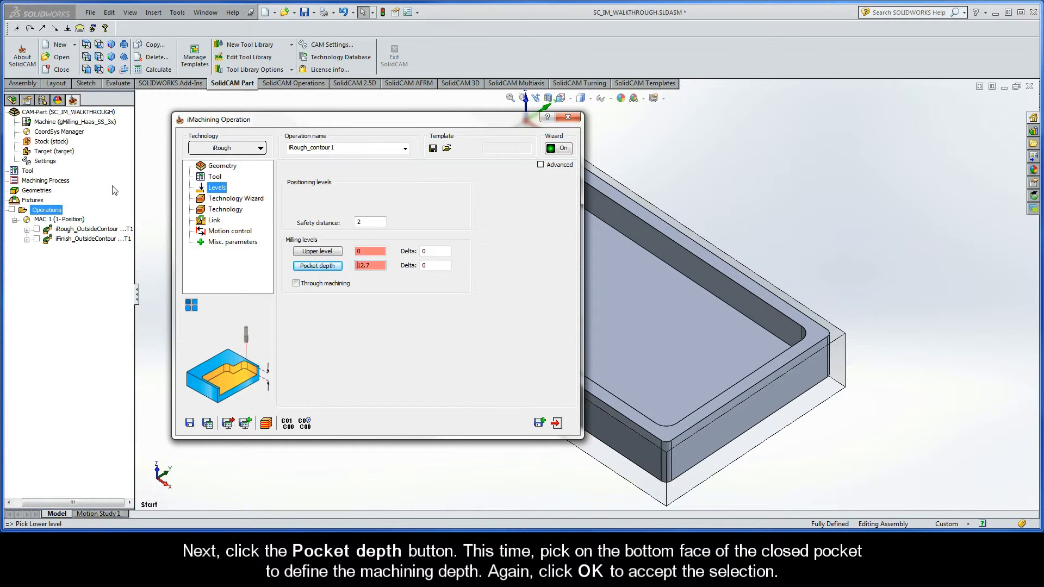
Set the morphing spiral efficiency to 1, keeping the default cutting conditions and the 0.24 mm wall/island offset.
left_click(231, 202)
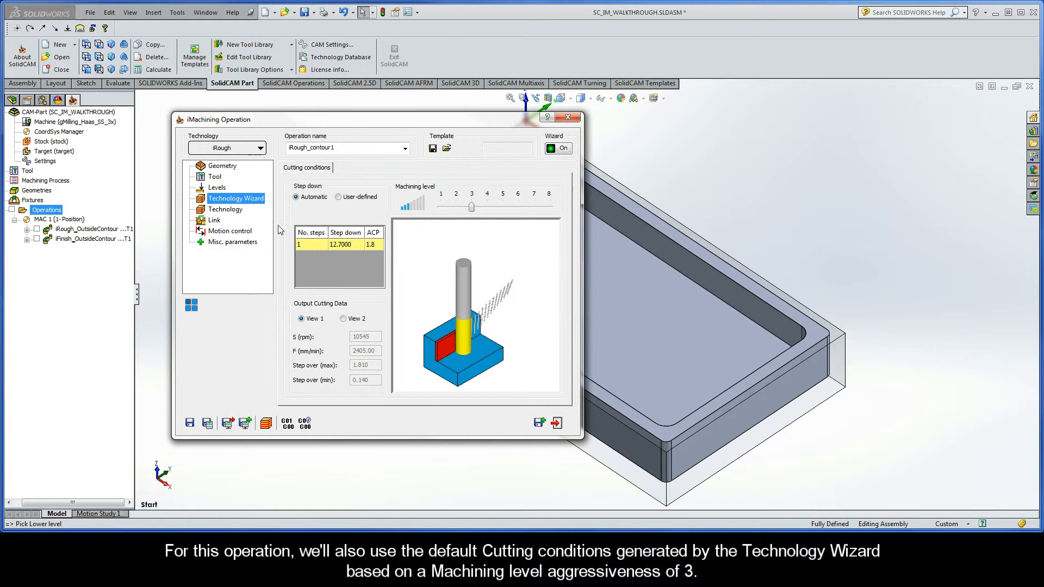
left_click(225, 211)
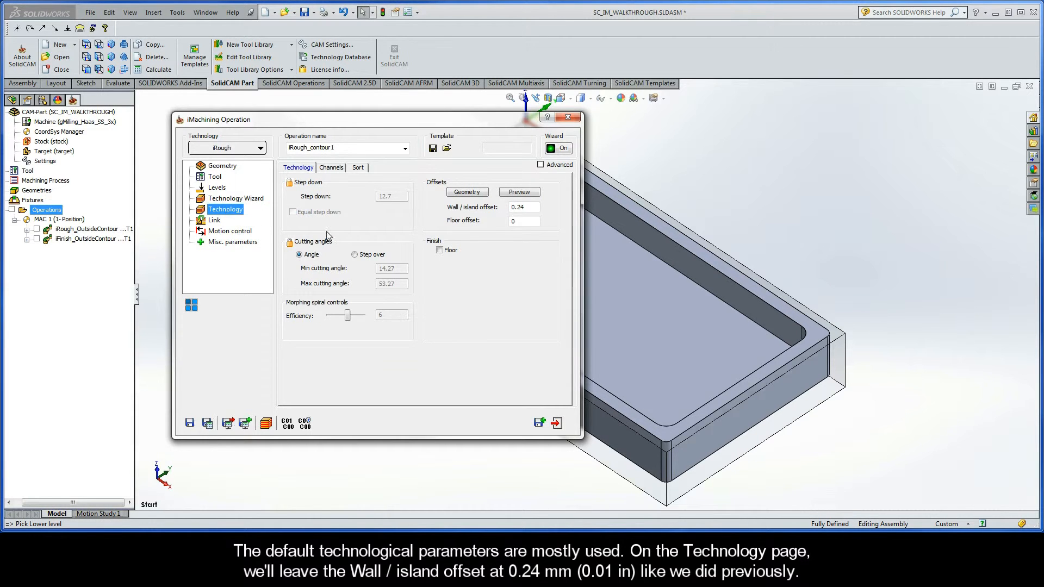
double_click(529, 208)
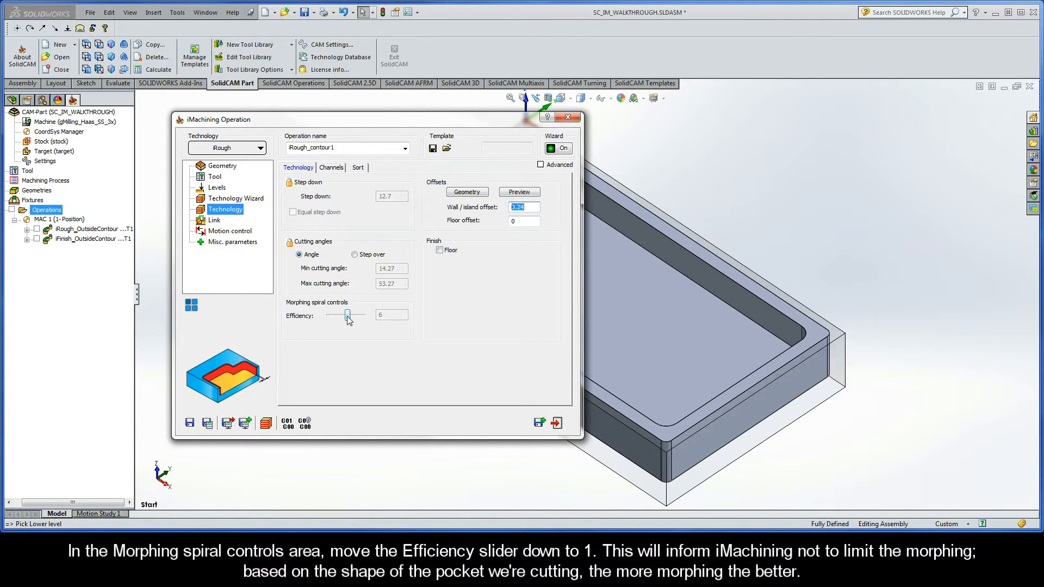
left_click_drag(347, 316, 329, 317)
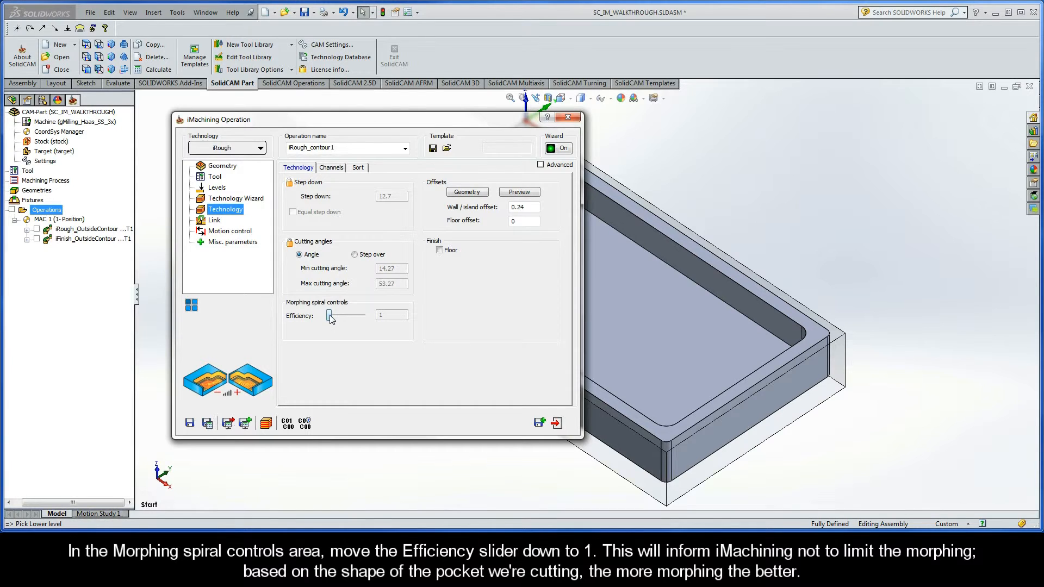
mouse_move(329, 318)
left_mouse_down()
mouse_move(348, 320)
mouse_move(328, 318)
left_mouse_up()
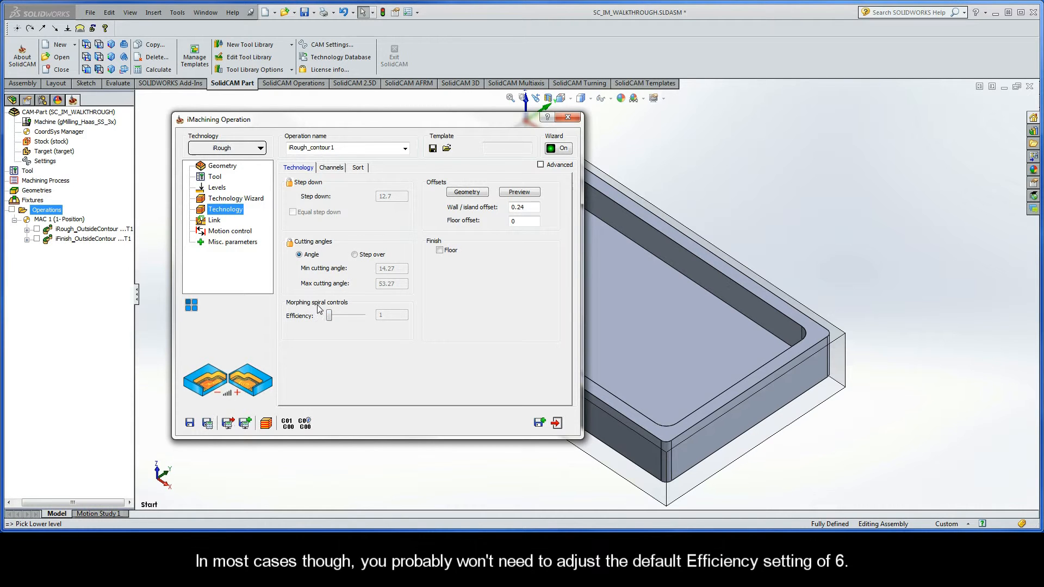
Name the roughing operation iRough_CenterPocket, then save it and calculate its tool path.
left_click(214, 220)
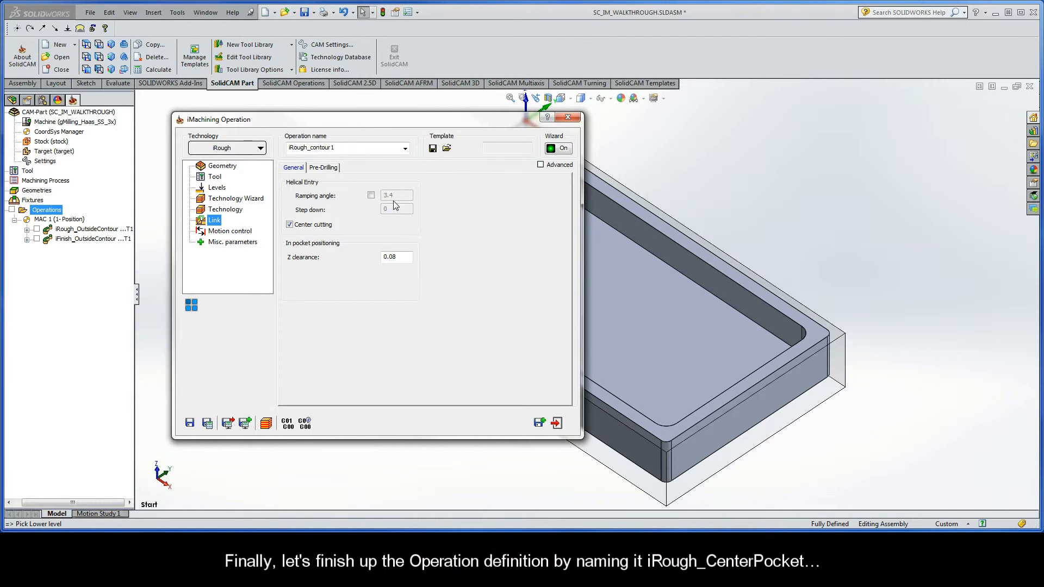
left_click(341, 148)
left_click(342, 148)
left_click_drag(342, 148, 311, 149)
type("CenterPocket")
left_click(208, 424)
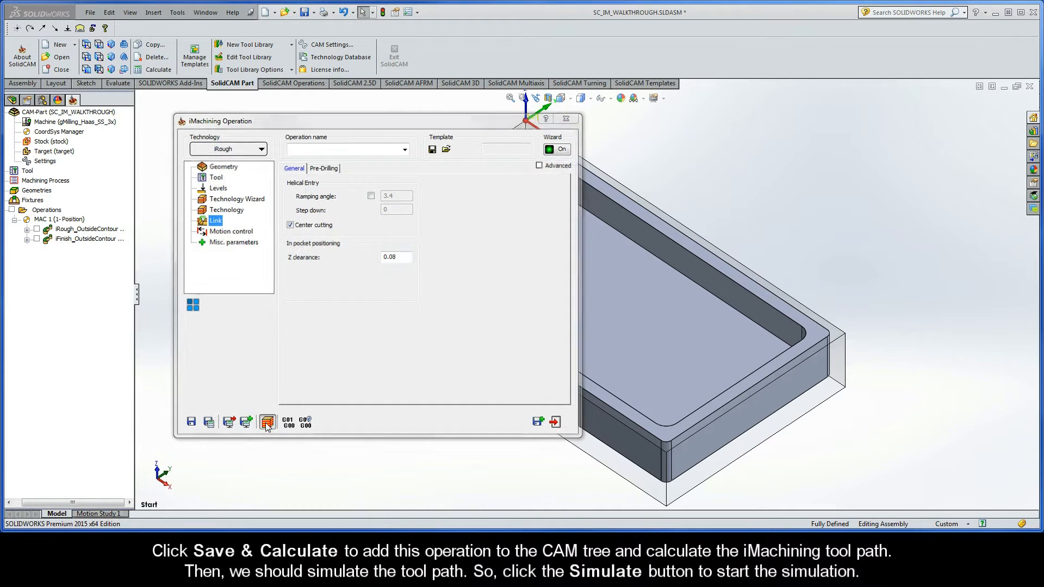
Simulate the center pocket roughing tool path in Host CAD mode at increased speed, then exit the simulation.
left_click(267, 423)
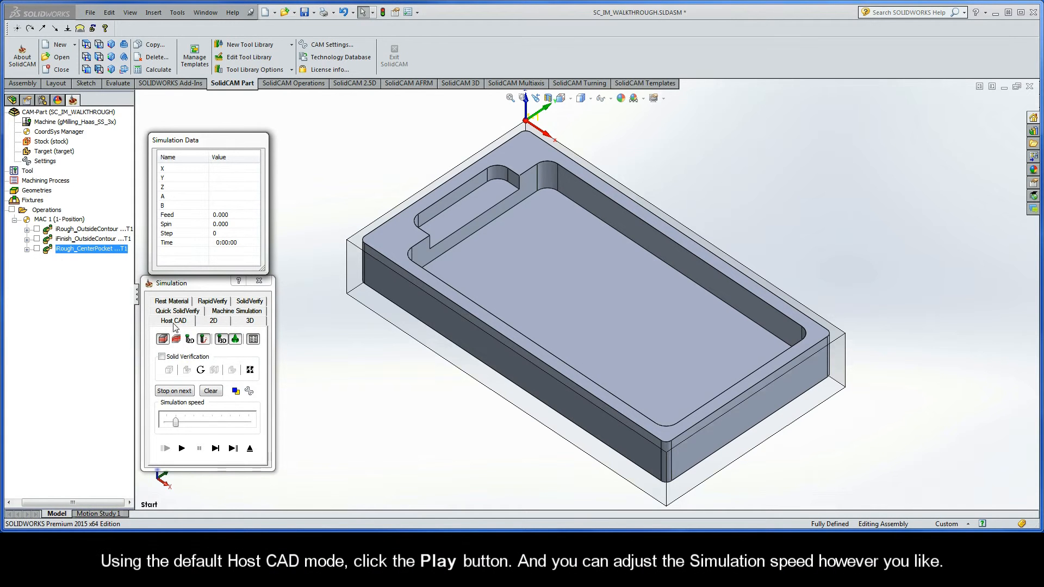
left_click(182, 448)
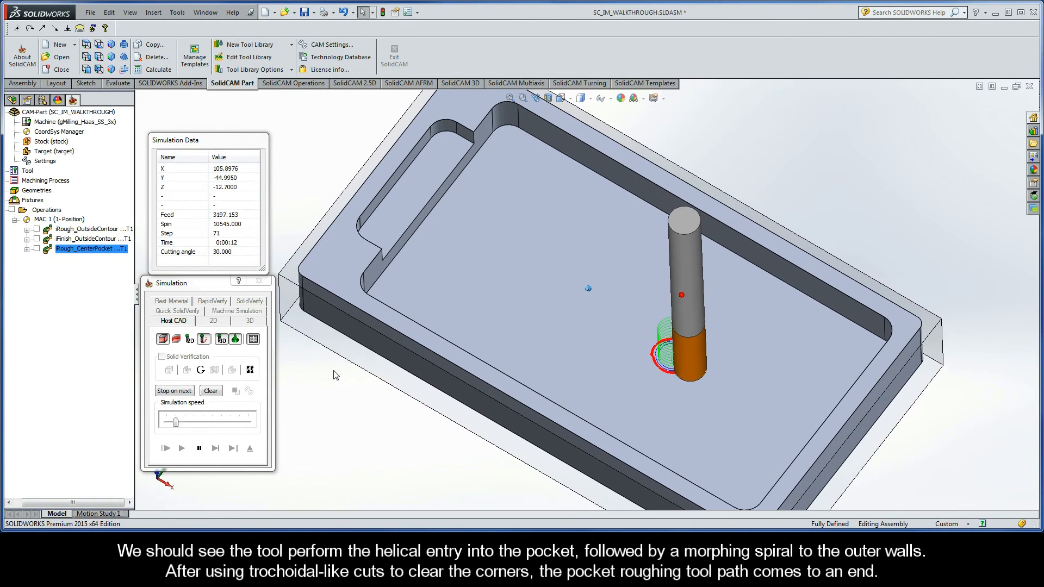
left_click_drag(178, 422, 222, 423)
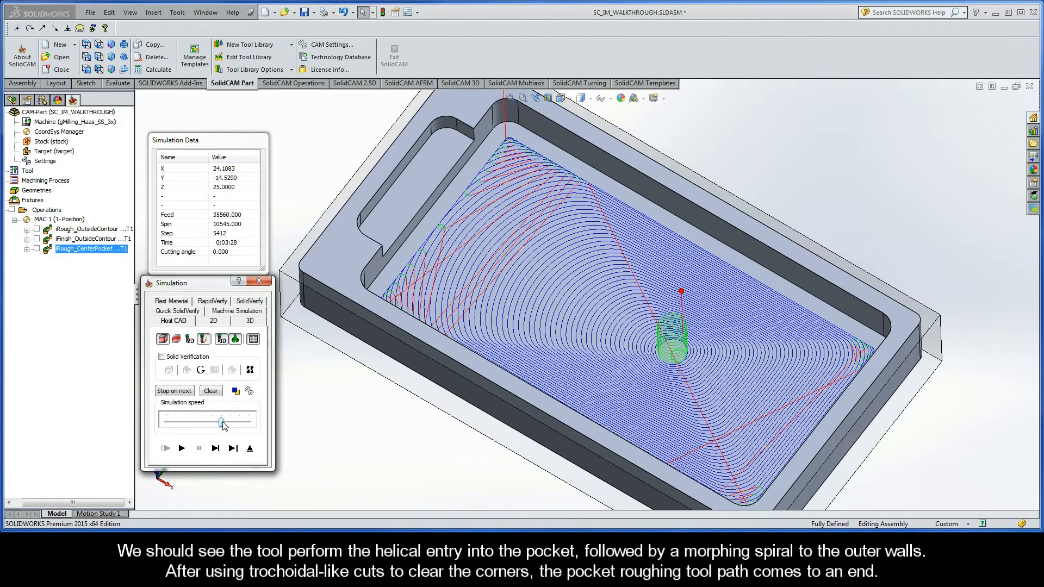
left_click(250, 449)
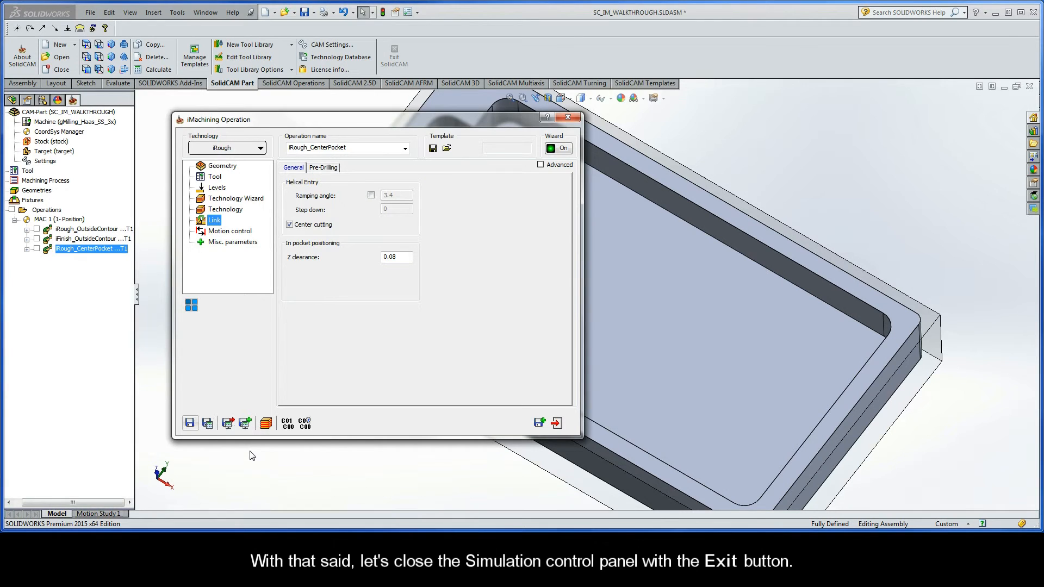
Save and copy the center pocket roughing operation, and change the copy's technology to iFinish.
left_click(540, 424)
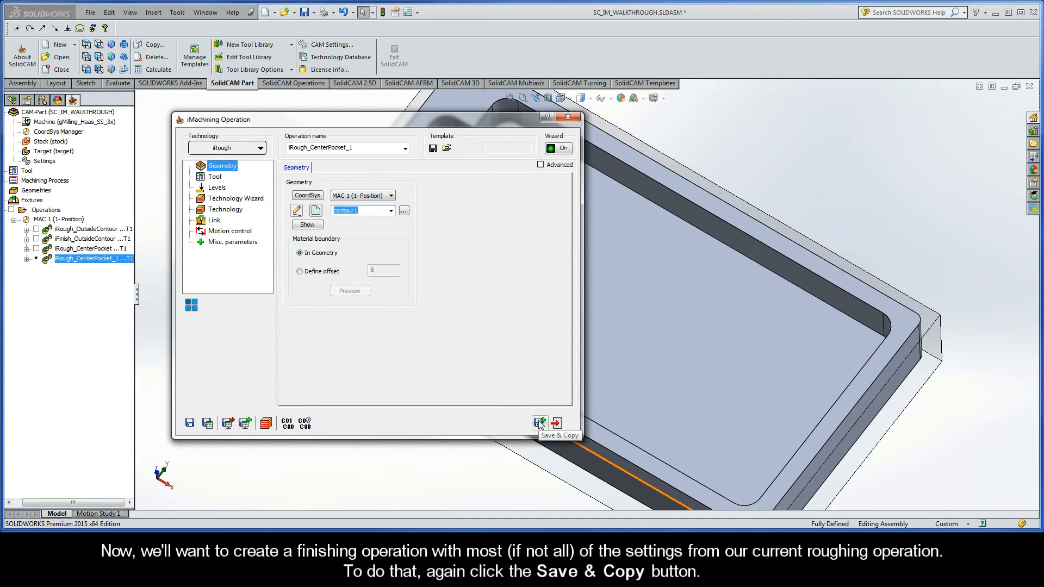
left_click(238, 151)
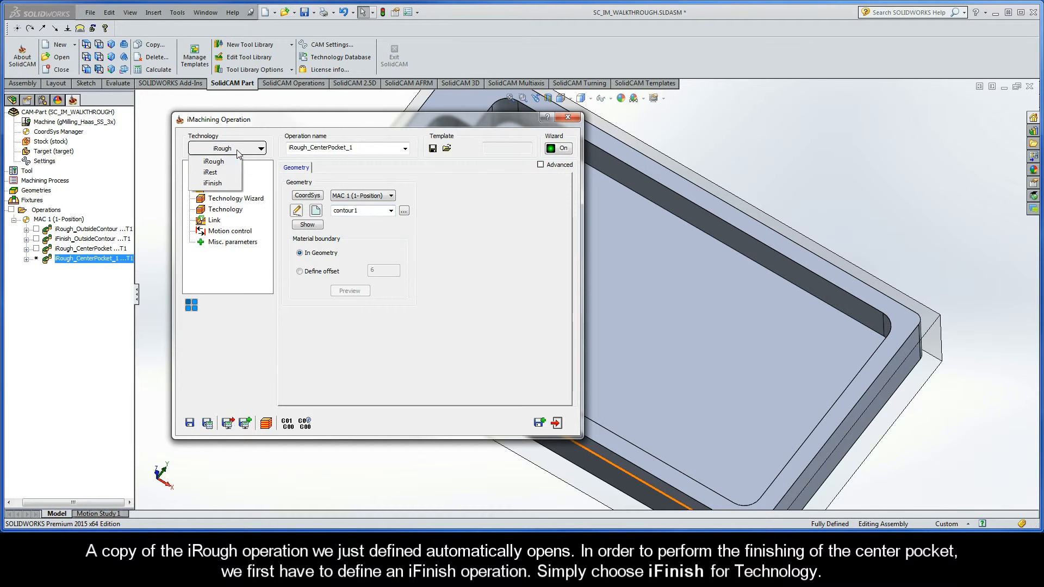
left_click(226, 184)
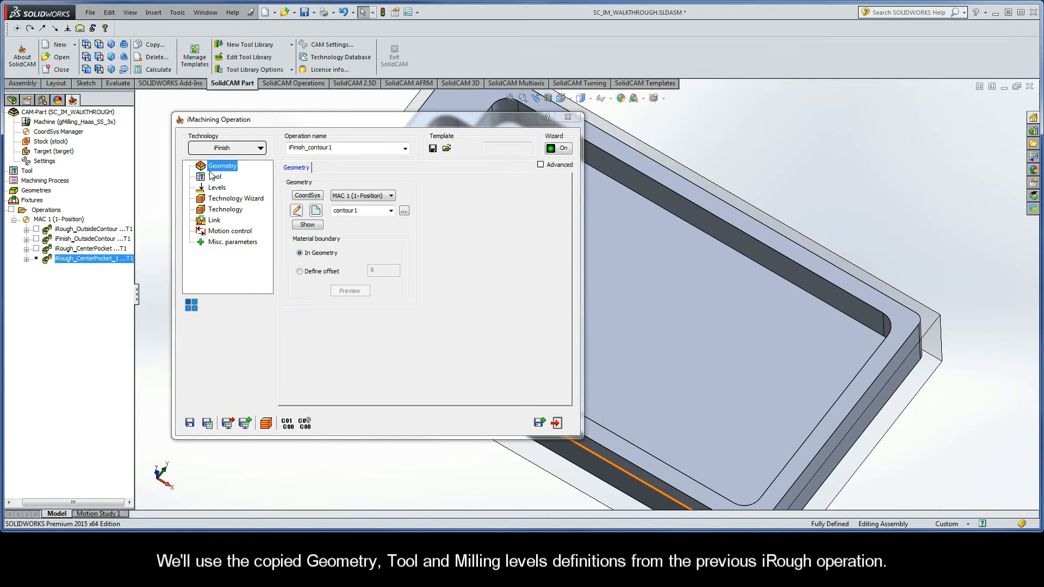
Review the finishing operation's copied tool, milling levels, cutting conditions, technology offsets and iRest data.
left_click(218, 178)
left_click(218, 188)
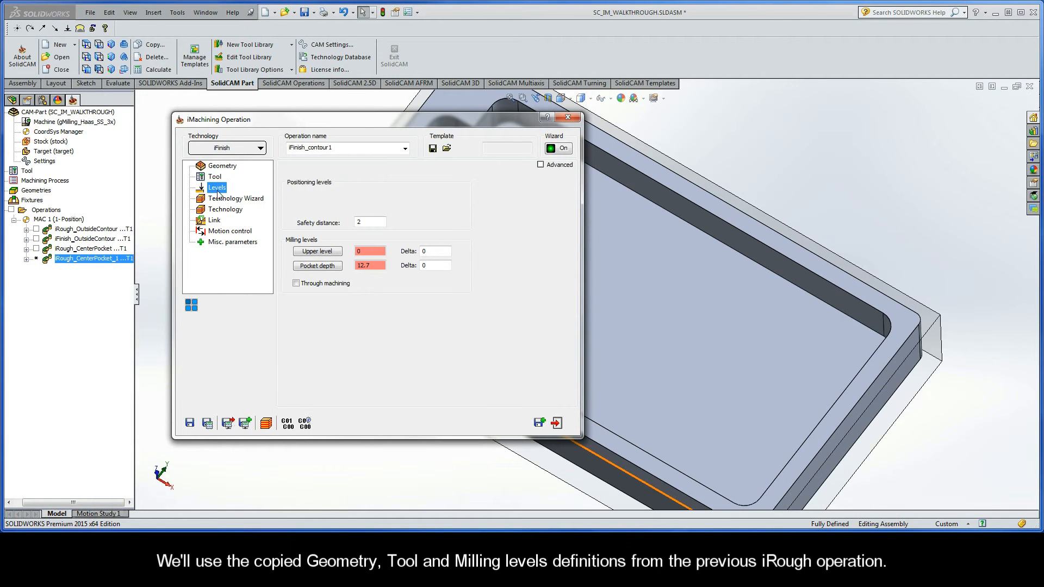
left_click(233, 202)
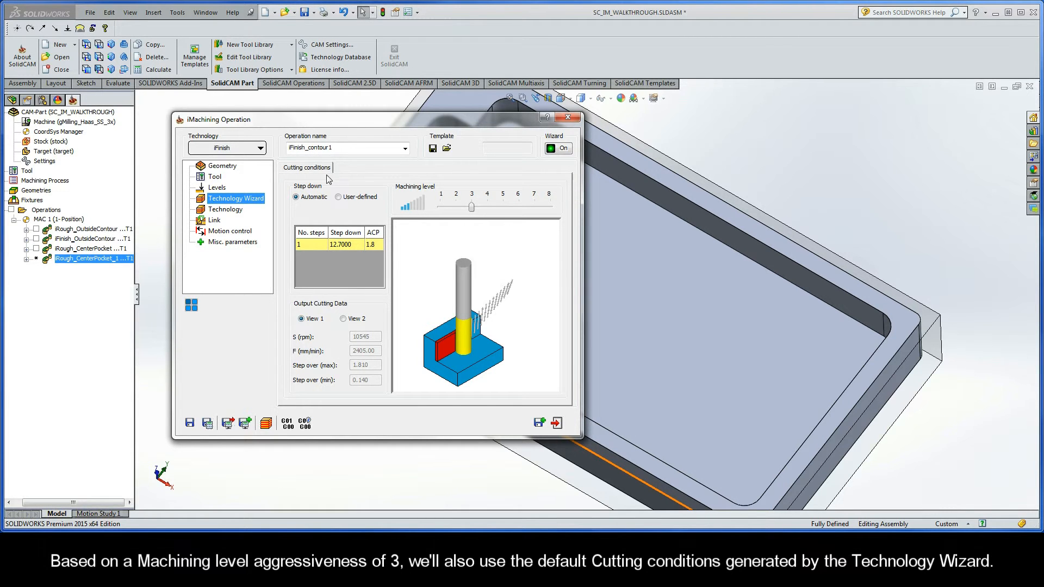
left_click(224, 210)
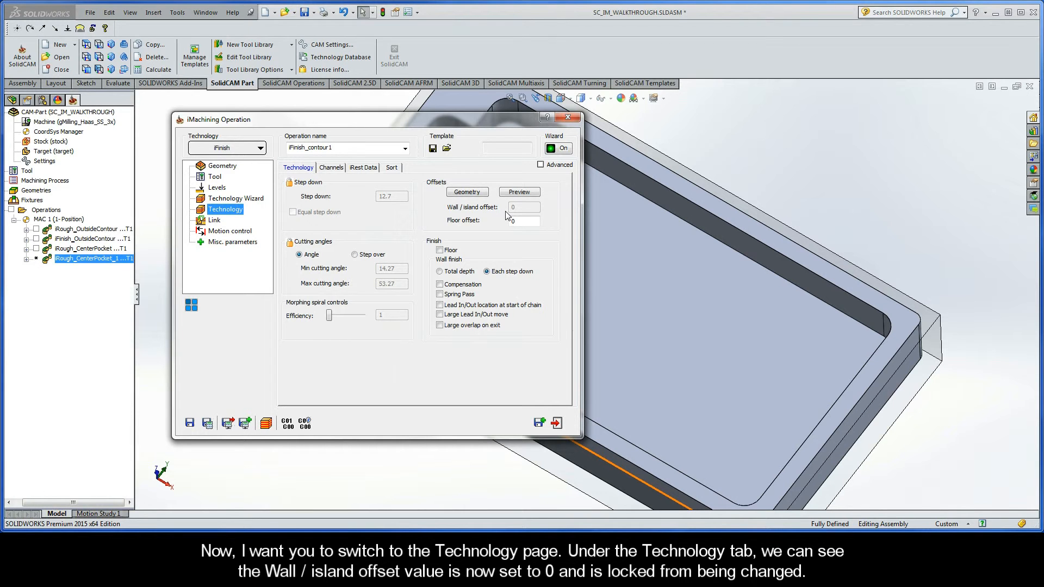
left_click(365, 169)
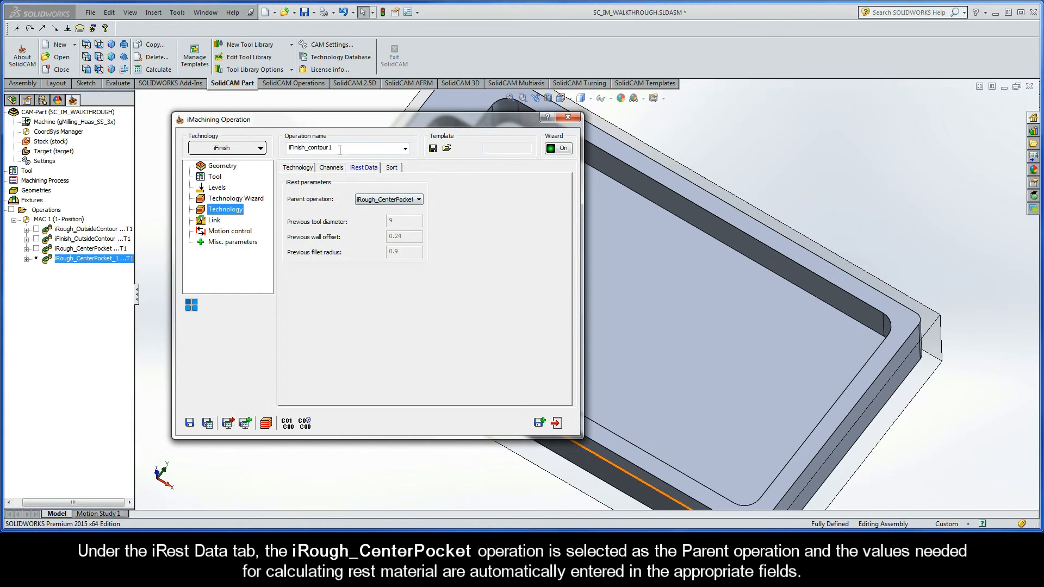
Name the finishing operation iFinish_CenterPocket, then save it and calculate its tool path.
left_click_drag(338, 149, 309, 150)
type("CenterP")
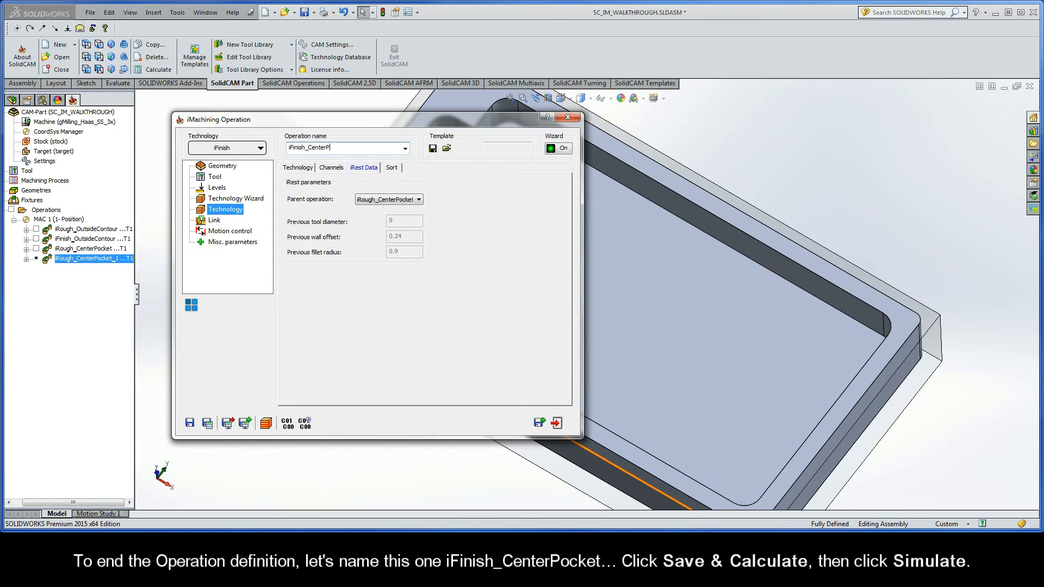
type("ocket")
left_click(207, 423)
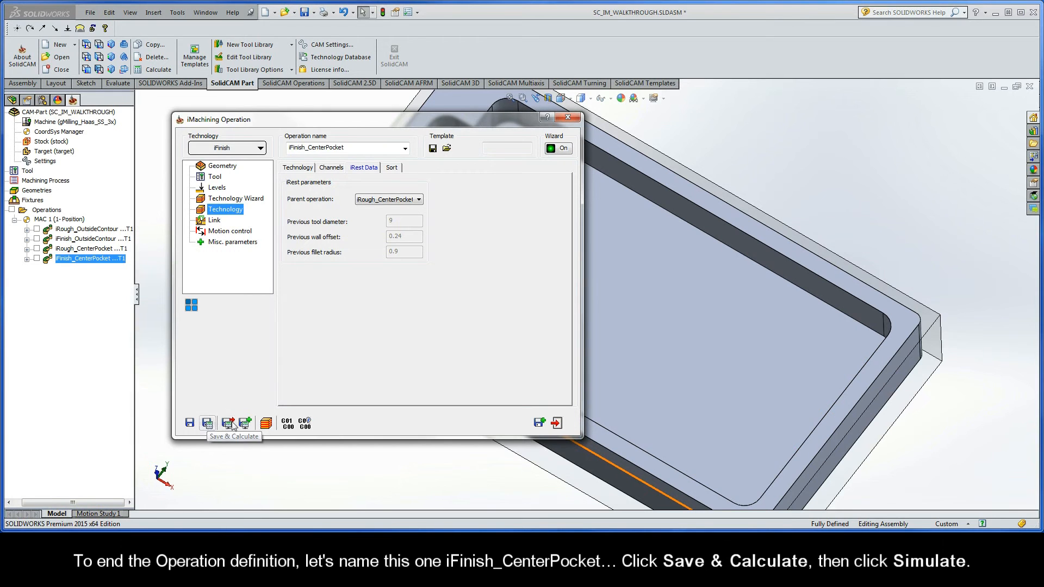
Simulate the center pocket finishing tool path in Host CAD mode at reduced speed, then exit the simulation and the operation definition.
left_click(266, 424)
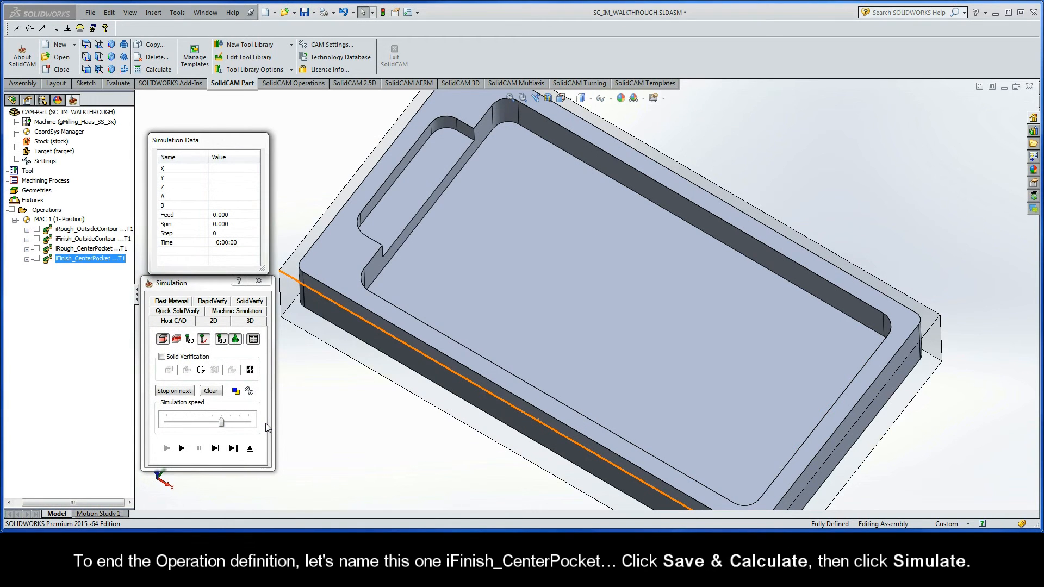
left_click_drag(223, 423, 180, 422)
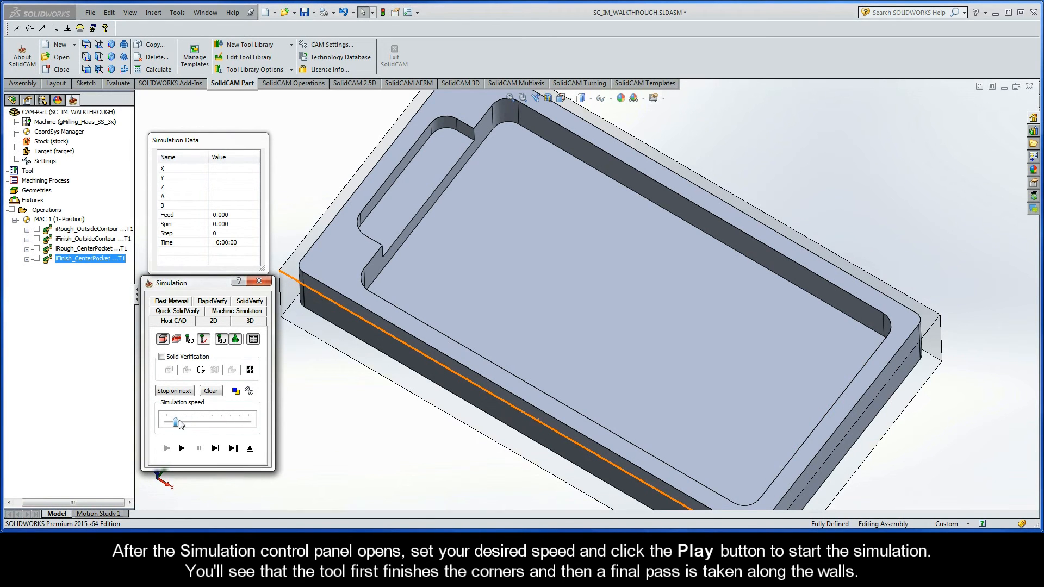
left_click(182, 449)
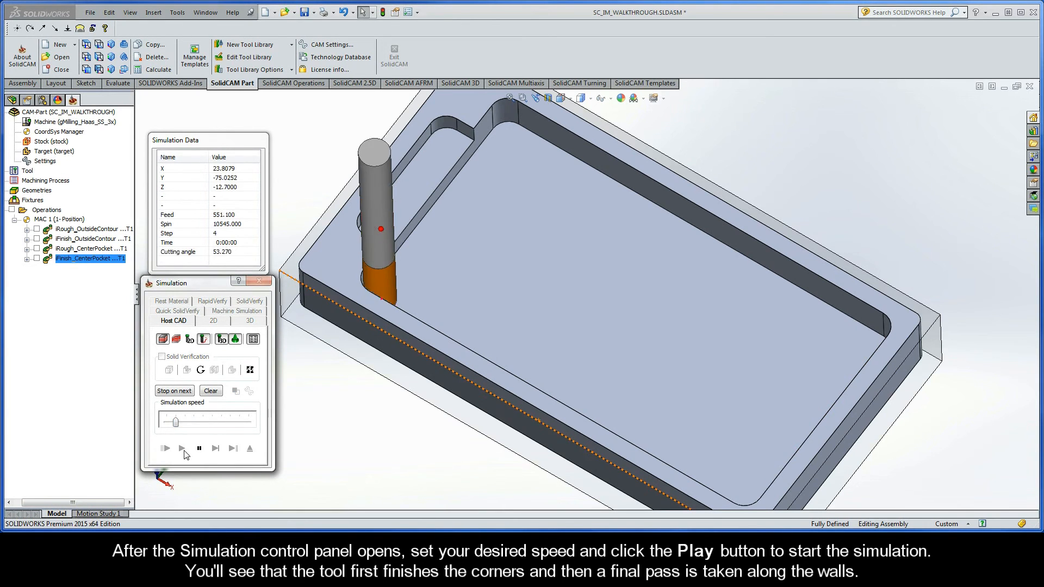
left_click_drag(176, 425, 195, 425)
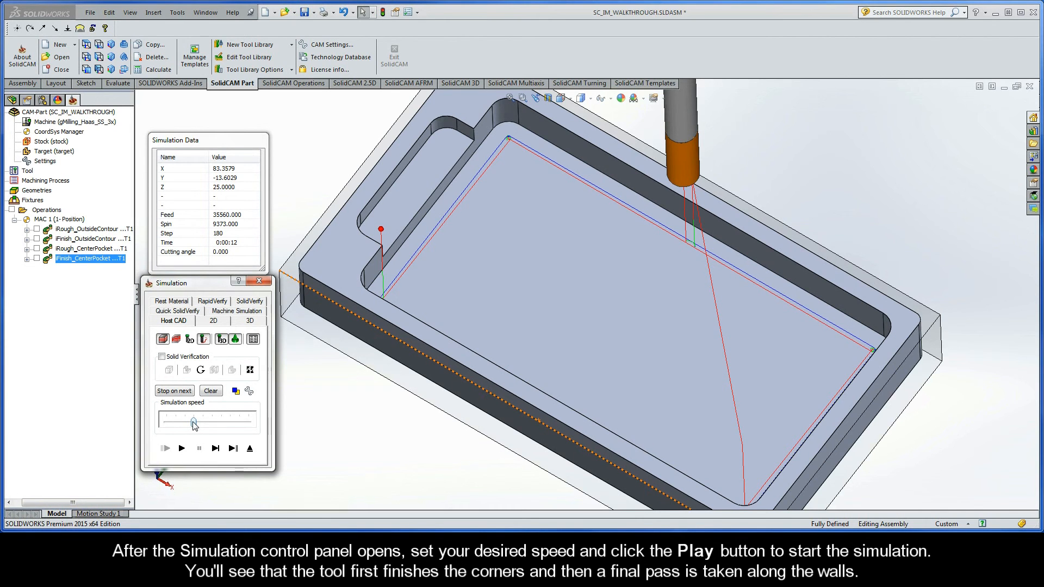
left_click(250, 450)
left_click(555, 424)
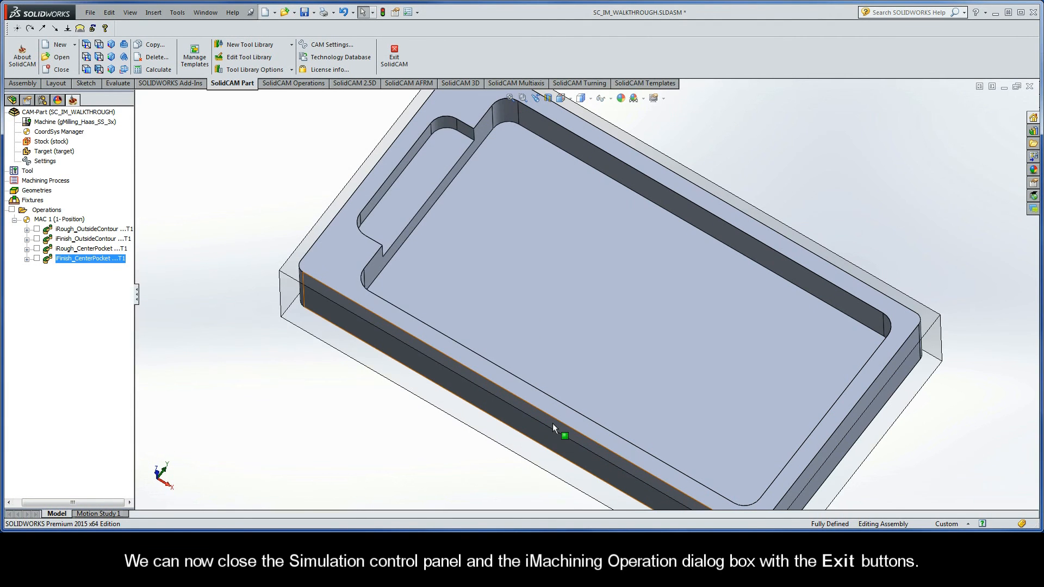